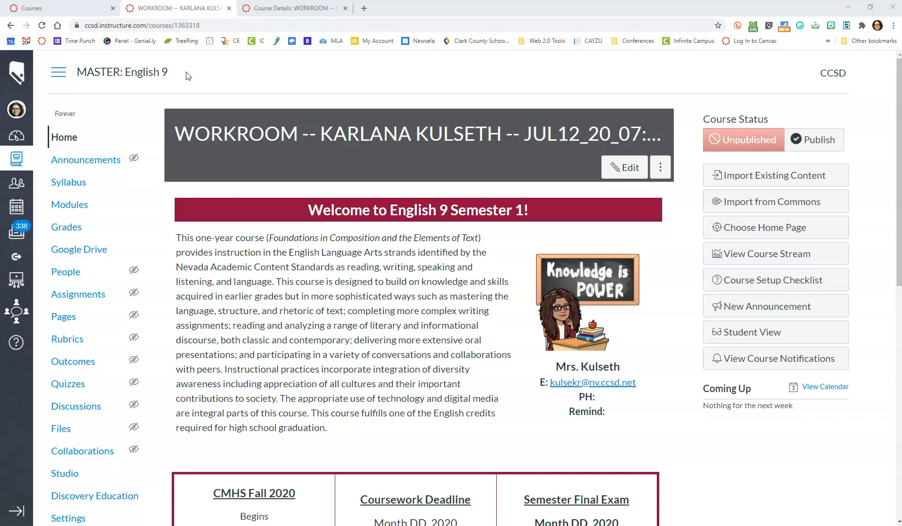
Open the full list of all courses from the course navigation.
{"action": "left_click", "coordinate": [14, 164]}
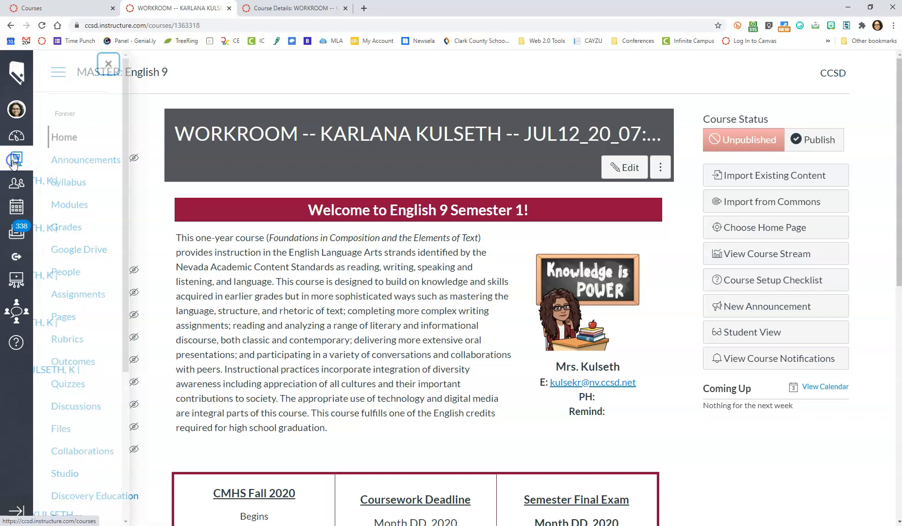
{"action": "scroll", "coordinate": [125, 302], "scroll_direction": "down", "scroll_amount": 8}
{"action": "left_click", "coordinate": [102, 440]}
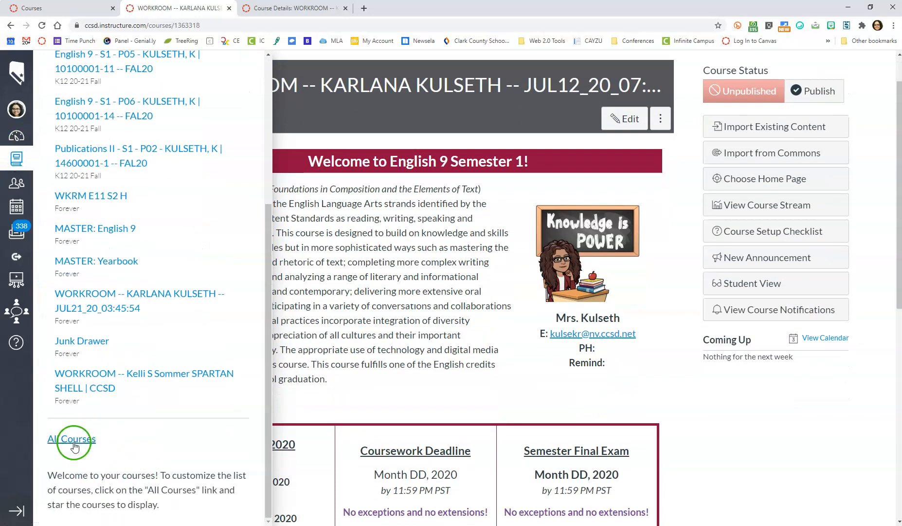
Search the All Courses page for "English 9" and locate the workroom nicknamed MASTER: English 9.
{"action": "key", "text": "ctrl+f"}
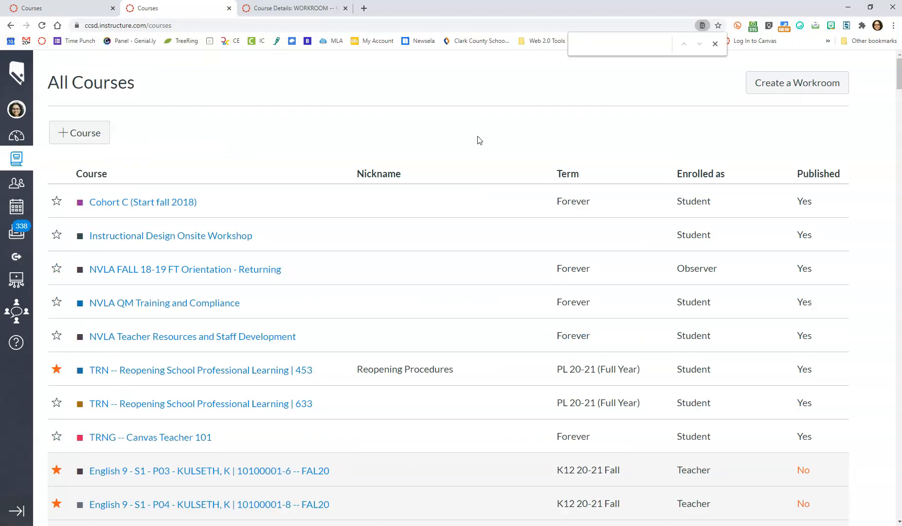
{"action": "type", "text": "English 9"}
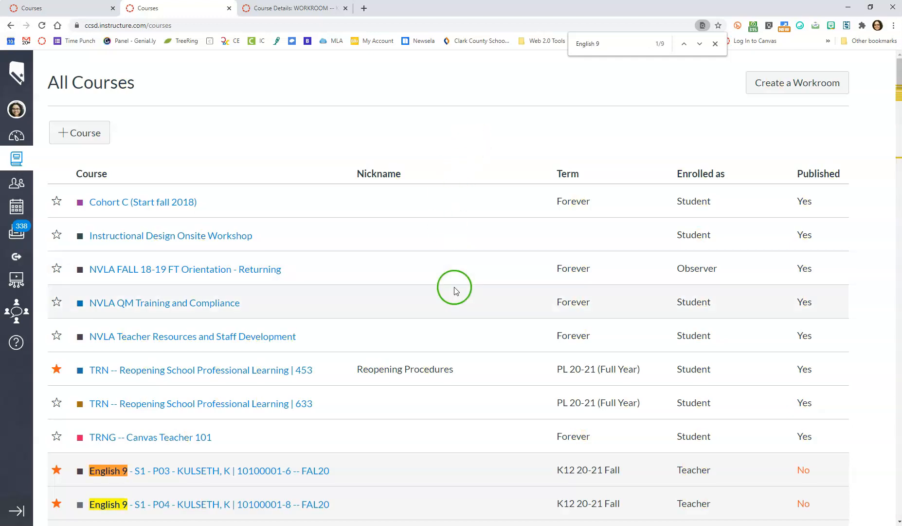
{"action": "scroll", "coordinate": [479, 315], "scroll_direction": "down", "scroll_amount": 7}
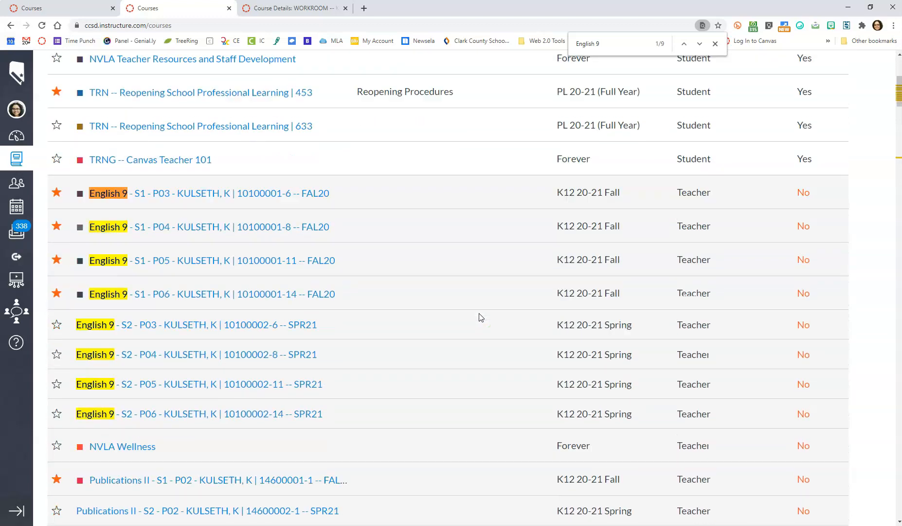
{"action": "scroll", "coordinate": [481, 317], "scroll_direction": "down", "scroll_amount": 14}
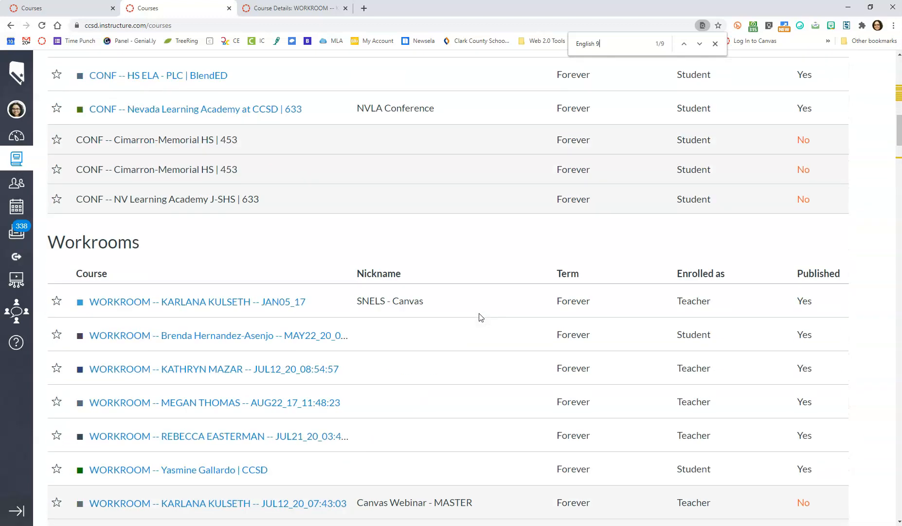
{"action": "scroll", "coordinate": [481, 317], "scroll_direction": "down", "scroll_amount": 6}
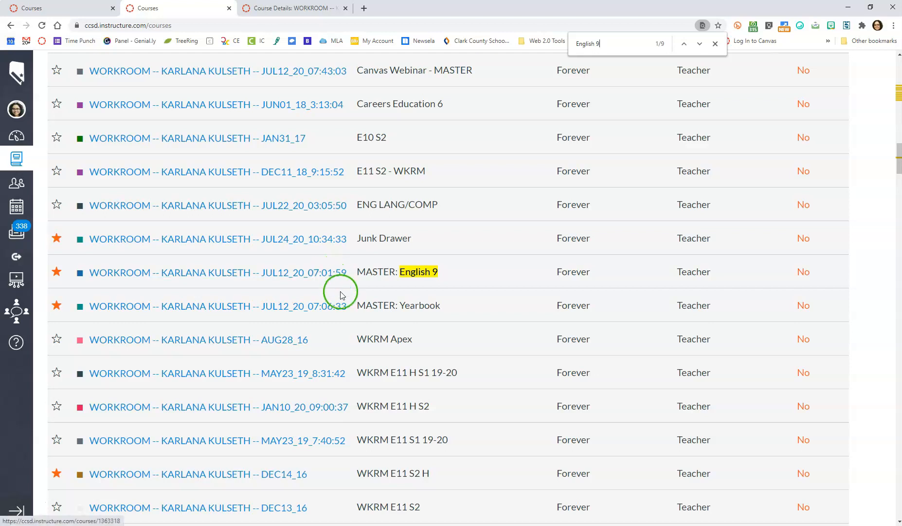
Open the Junk Drawer course from the unpublished courses.
{"action": "left_click", "coordinate": [17, 161]}
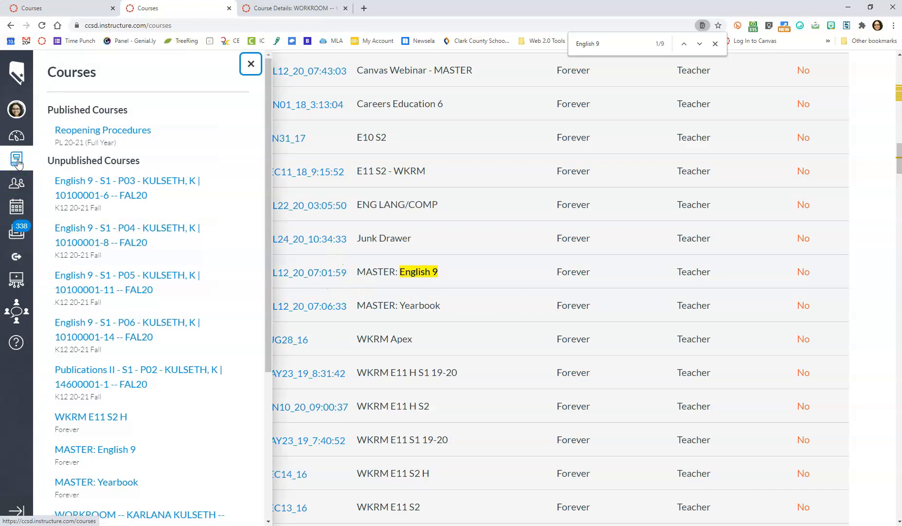
{"action": "scroll", "coordinate": [102, 236], "scroll_direction": "down", "scroll_amount": 4}
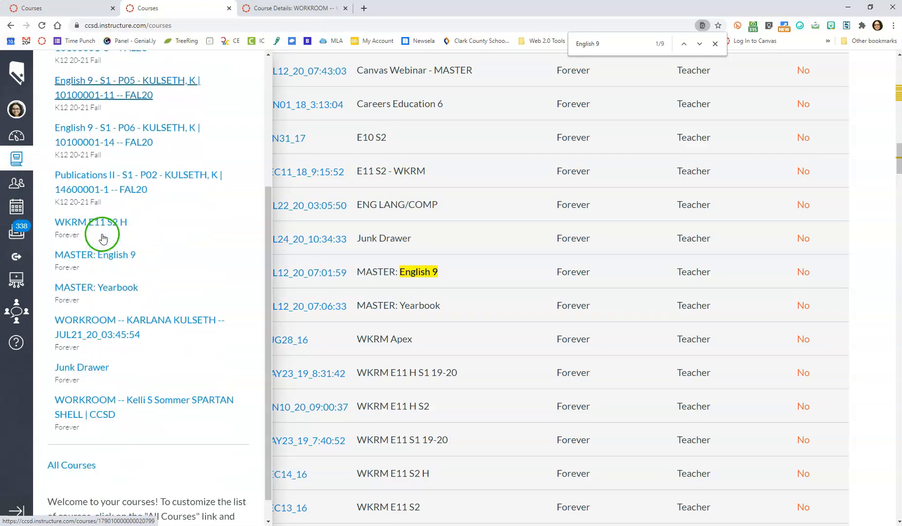
{"action": "left_click", "coordinate": [102, 372]}
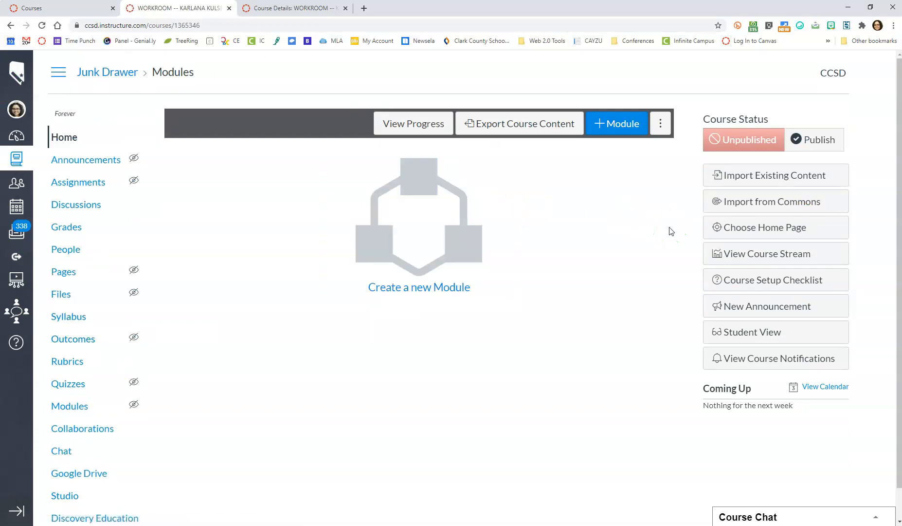
{"action": "left_click", "coordinate": [659, 202]}
{"action": "left_click", "coordinate": [673, 237]}
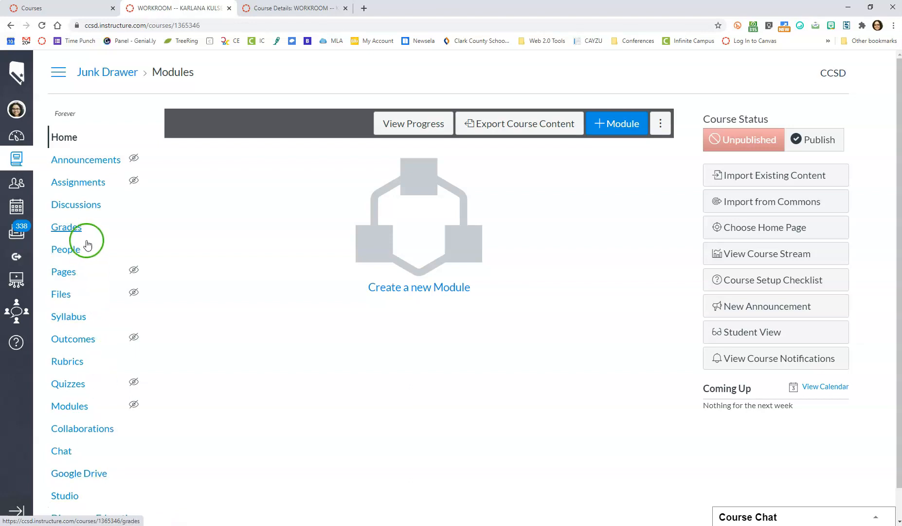
Open the Import Course Content page from the Junk Drawer course's settings.
{"action": "scroll", "coordinate": [67, 326], "scroll_direction": "down", "scroll_amount": 1}
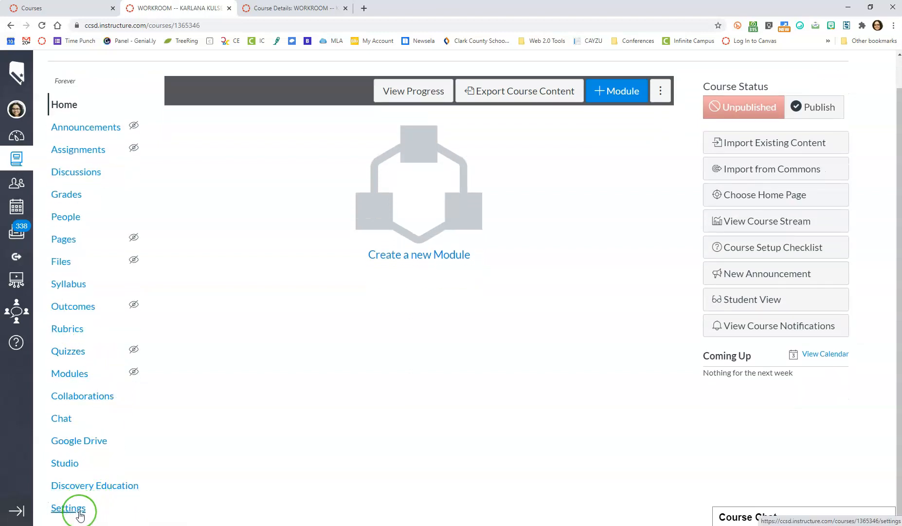
{"action": "left_click", "coordinate": [79, 514]}
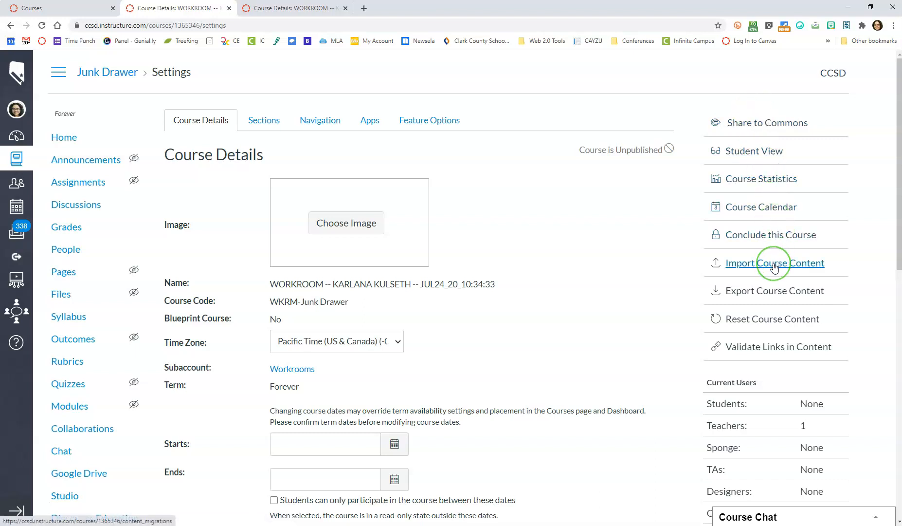
{"action": "left_click", "coordinate": [775, 265]}
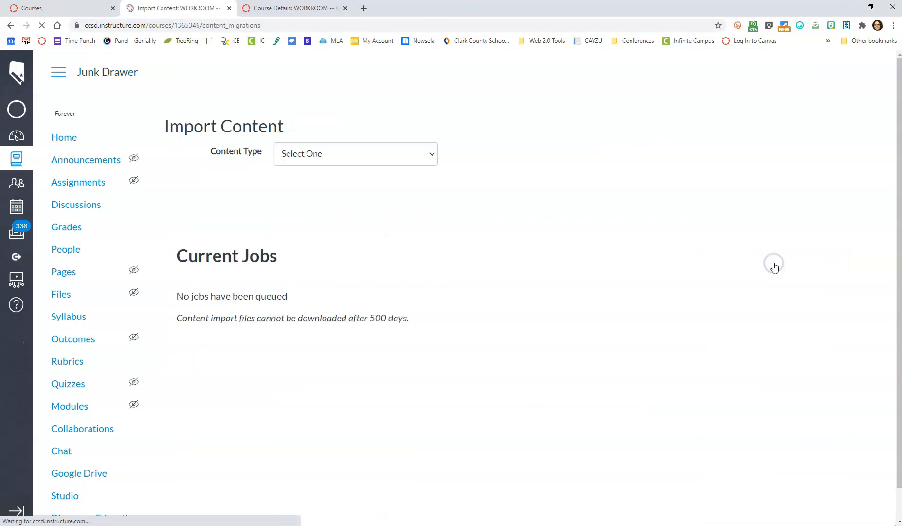
{"action": "left_click", "coordinate": [769, 253]}
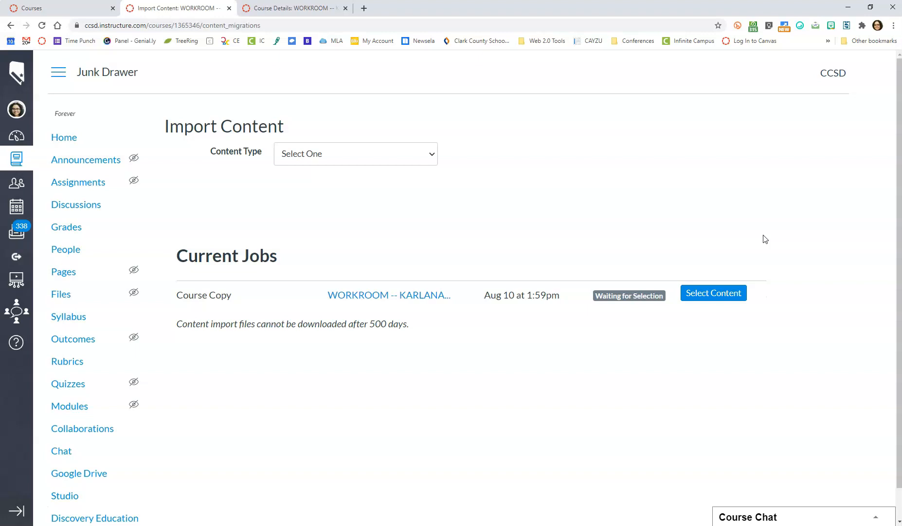
Set the import type to Copy a Canvas Course with the workroom ending in JUL12_20_07:01:59 as the source.
{"action": "left_click", "coordinate": [418, 155]}
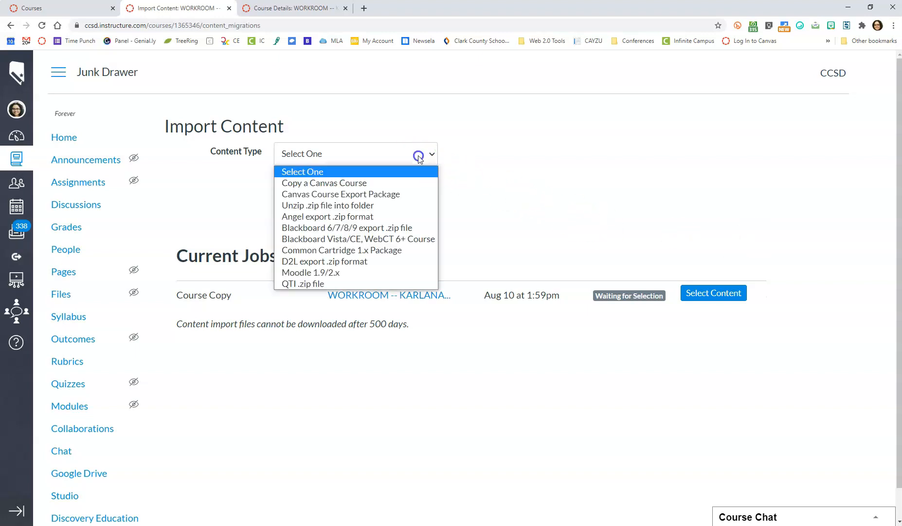
{"action": "left_click", "coordinate": [413, 183]}
{"action": "left_click", "coordinate": [418, 196]}
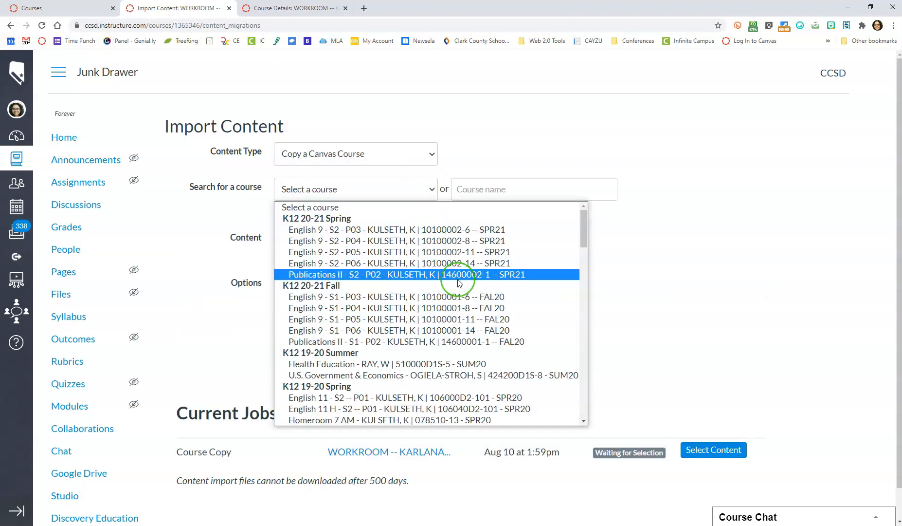
{"action": "scroll", "coordinate": [460, 282], "scroll_direction": "down", "scroll_amount": 8}
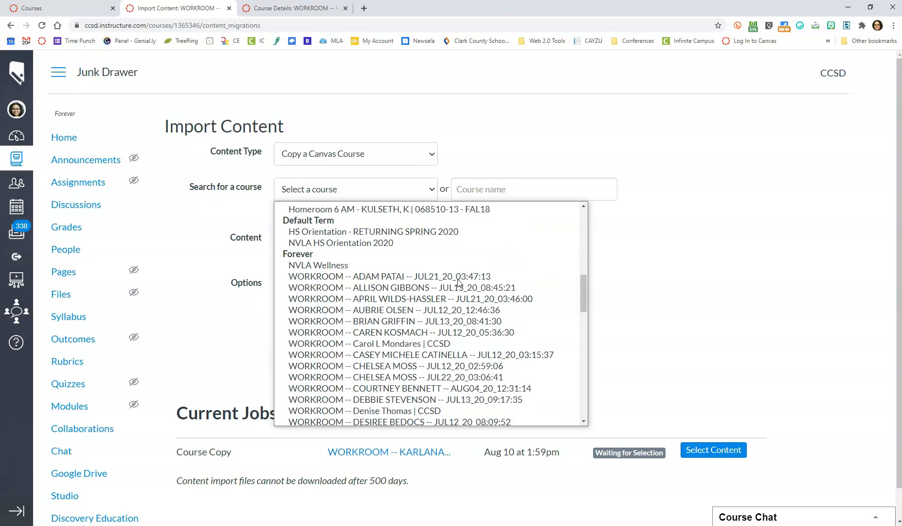
{"action": "scroll", "coordinate": [458, 282], "scroll_direction": "down", "scroll_amount": 2}
{"action": "scroll", "coordinate": [458, 282], "scroll_direction": "down", "scroll_amount": 4}
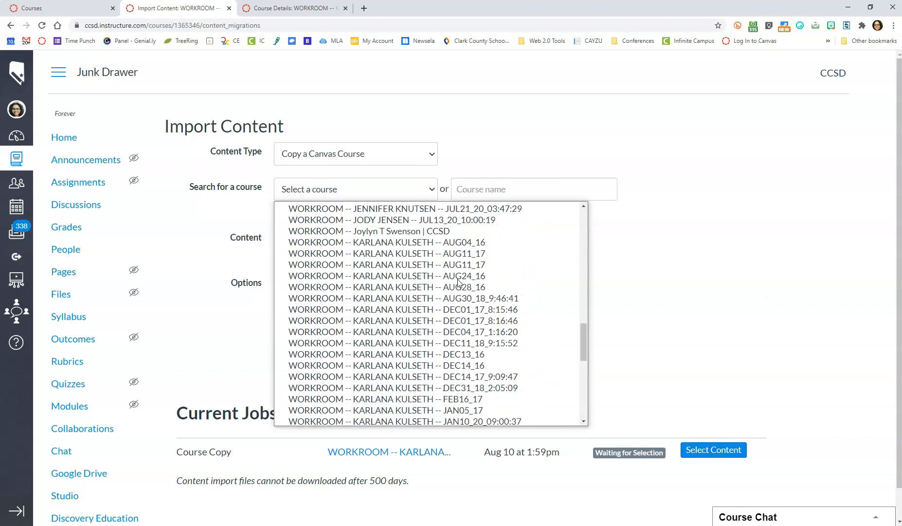
{"action": "scroll", "coordinate": [458, 282], "scroll_direction": "down", "scroll_amount": 2}
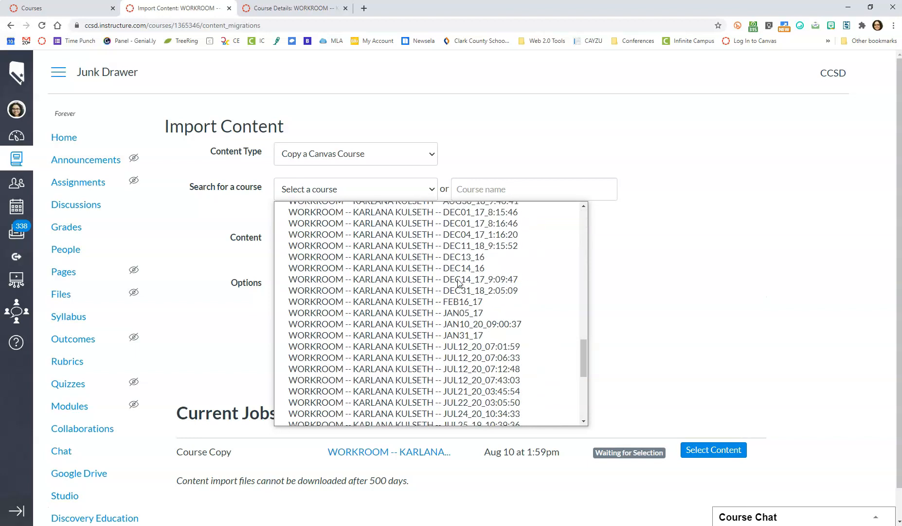
{"action": "left_click", "coordinate": [441, 346]}
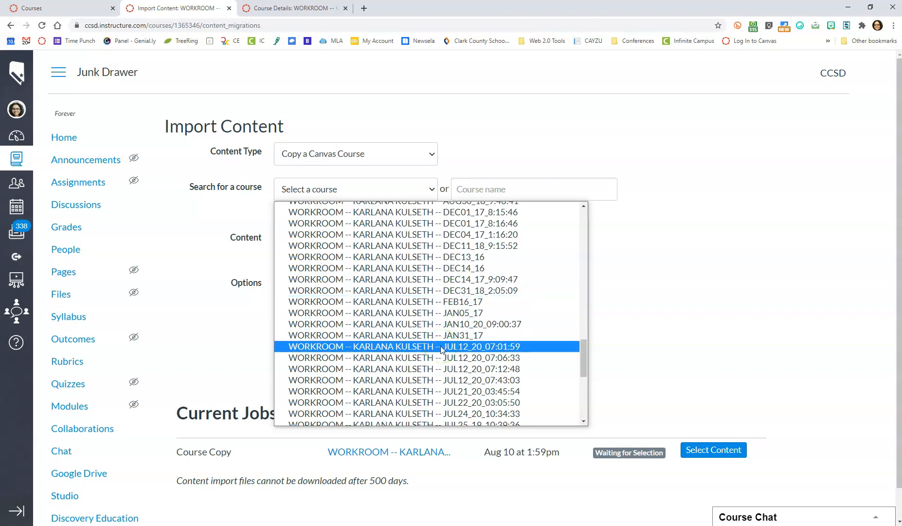
{"action": "left_click", "coordinate": [441, 346]}
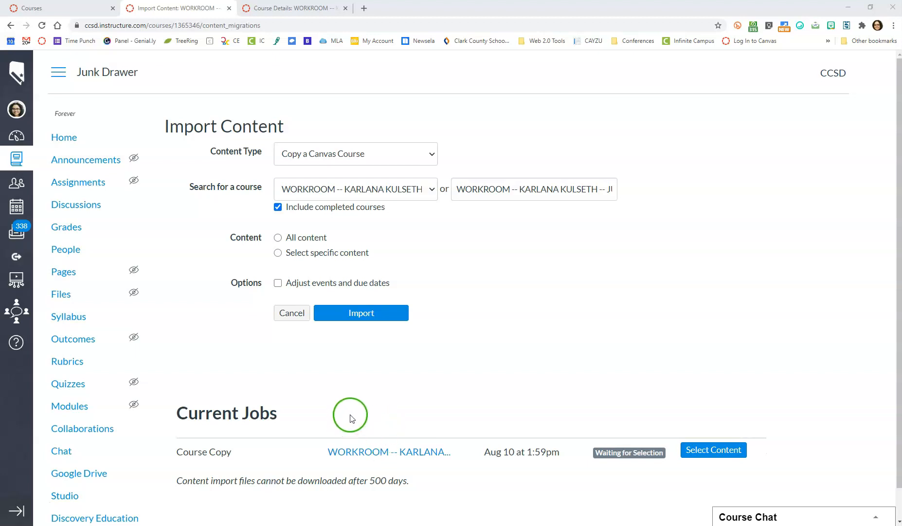
Choose to import only specific content and start the import.
{"action": "left_click", "coordinate": [278, 252]}
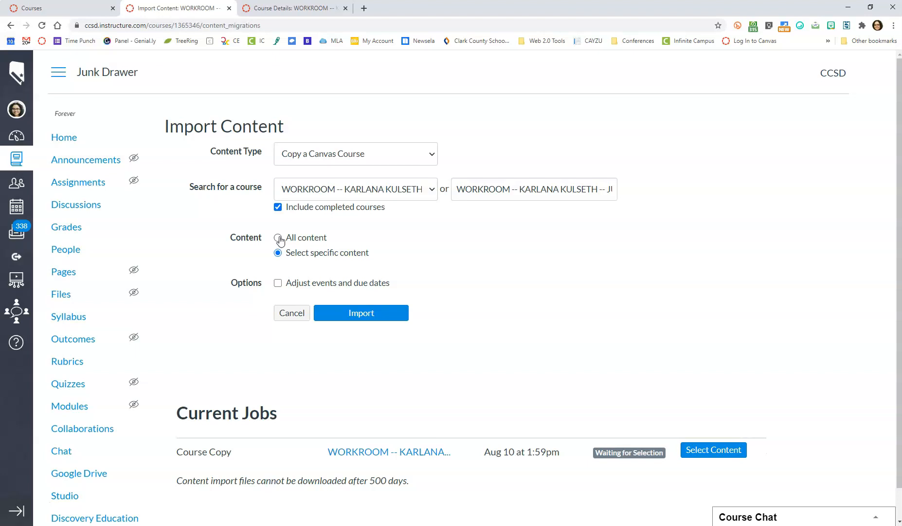
{"action": "left_click", "coordinate": [278, 238]}
{"action": "left_click", "coordinate": [289, 256]}
{"action": "left_click", "coordinate": [358, 313]}
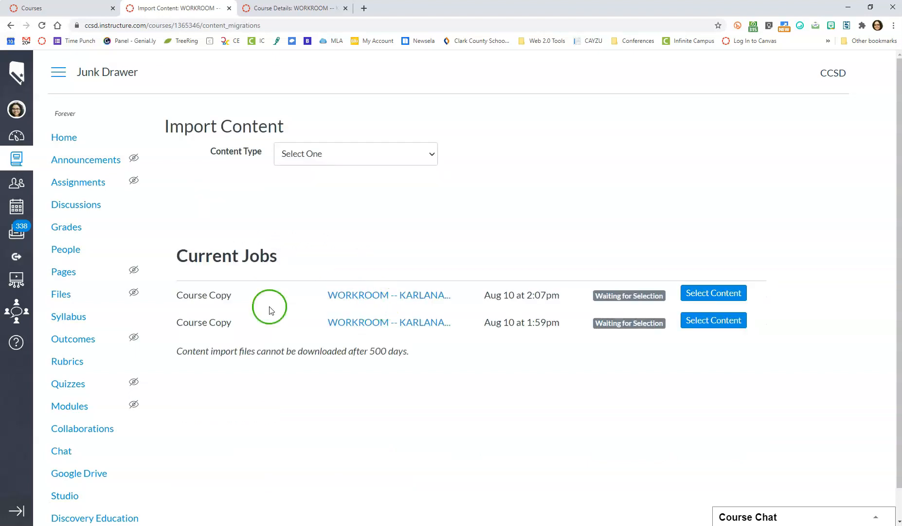
Open the content selection for the newest course copy job and expand its Modules list.
{"action": "left_click", "coordinate": [716, 300]}
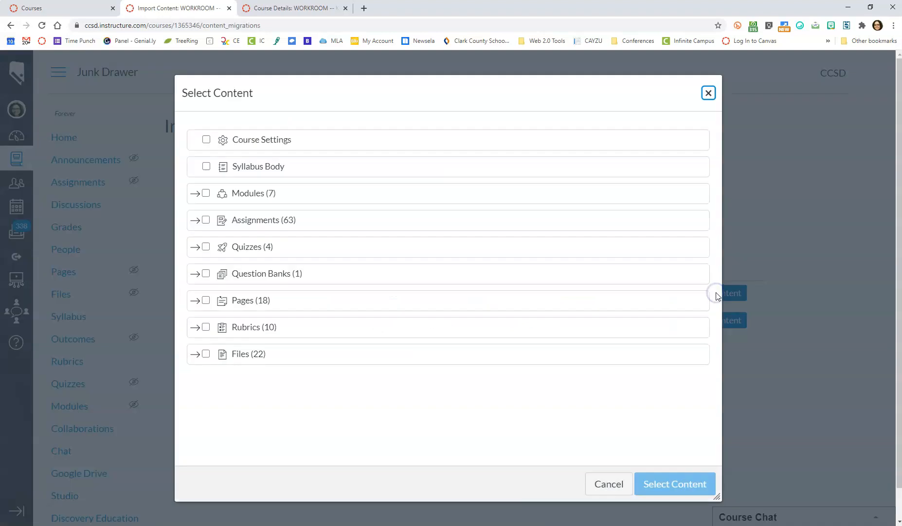
{"action": "left_click", "coordinate": [195, 197]}
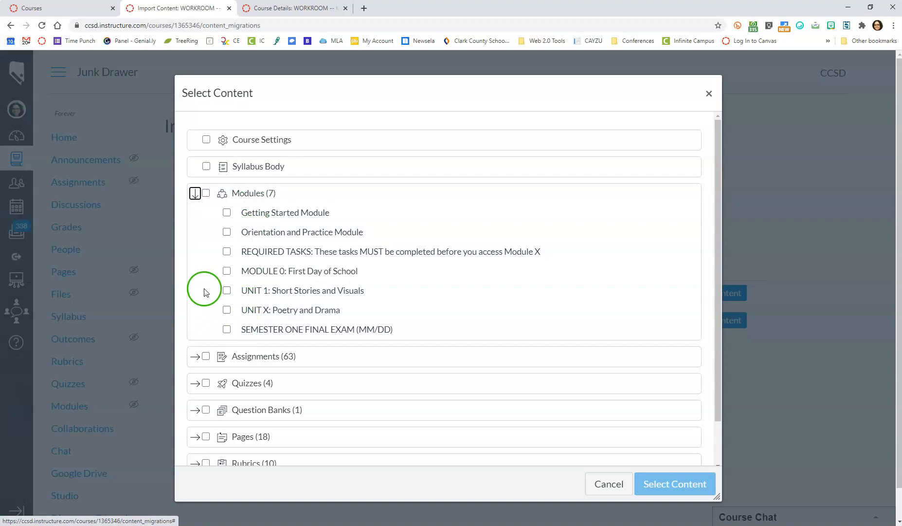
{"action": "scroll", "coordinate": [220, 292], "scroll_direction": "down", "scroll_amount": 1}
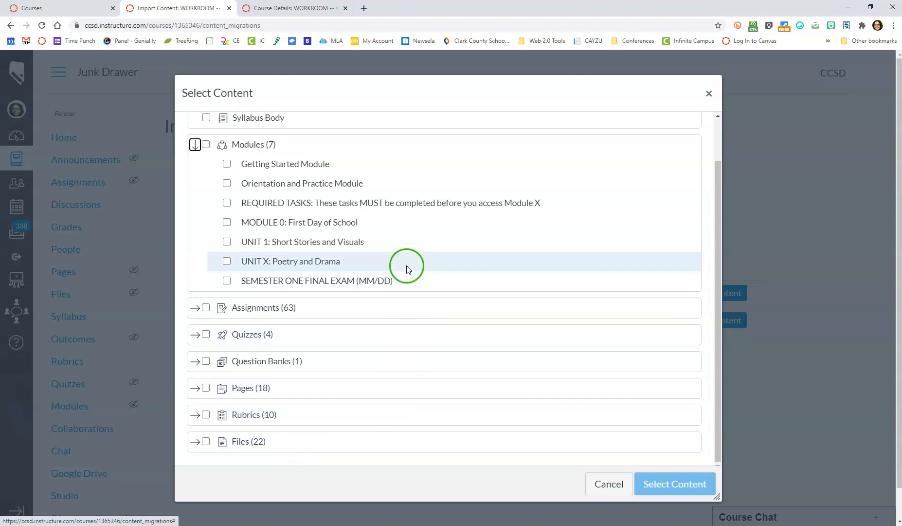
{"action": "left_click", "coordinate": [206, 146]}
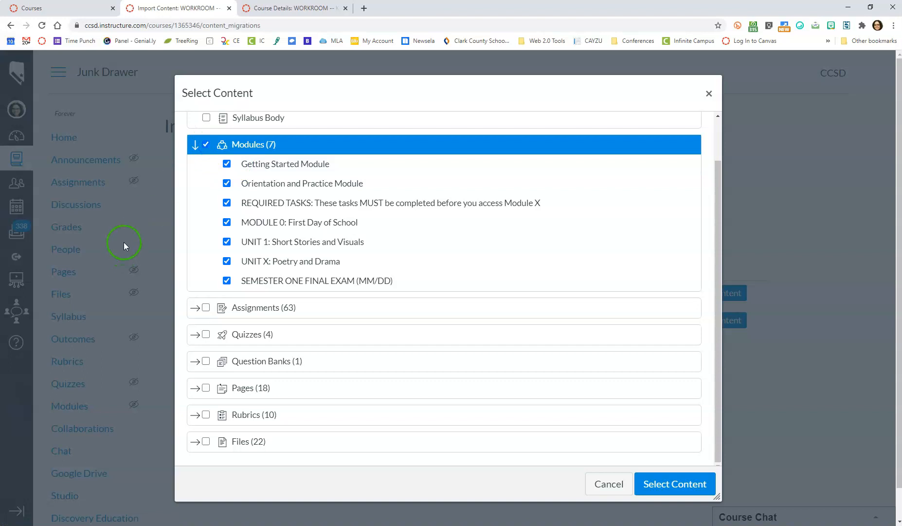
{"action": "left_click", "coordinate": [195, 146]}
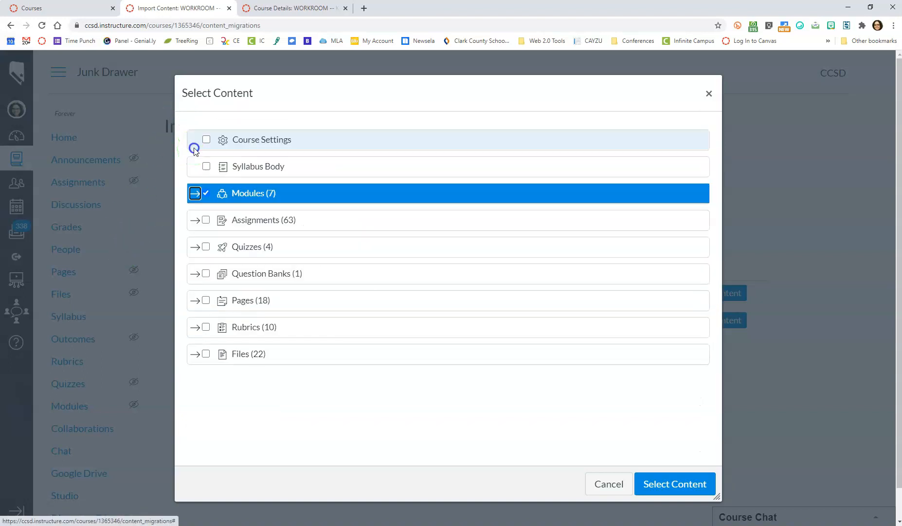
{"action": "left_click", "coordinate": [194, 195]}
{"action": "left_click", "coordinate": [206, 194]}
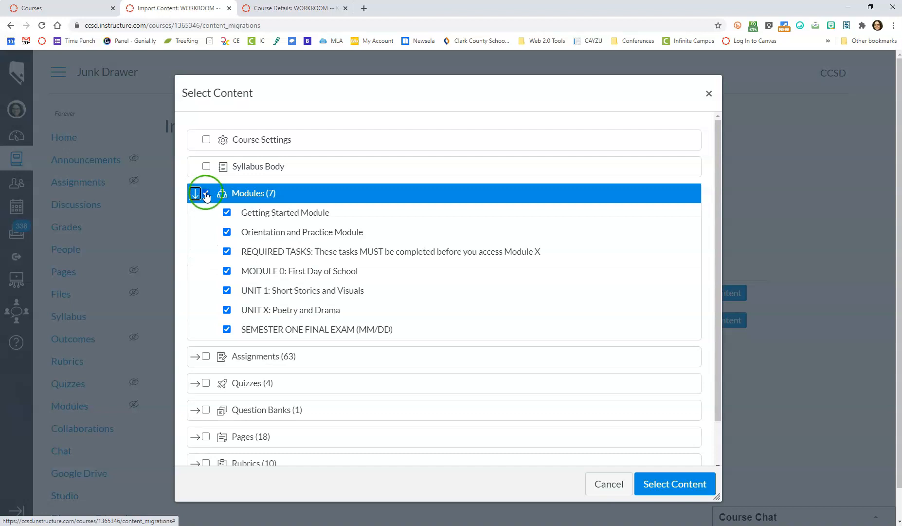
{"action": "left_click", "coordinate": [206, 194]}
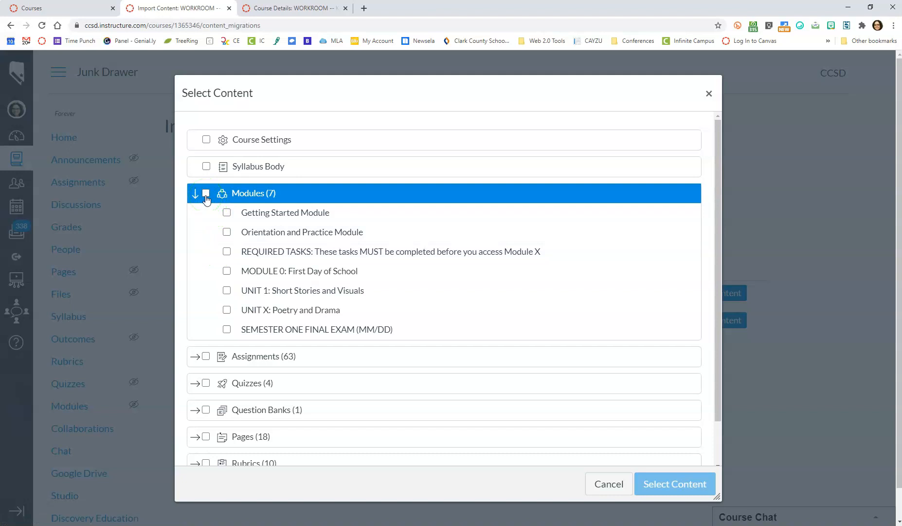
{"action": "left_click", "coordinate": [206, 194]}
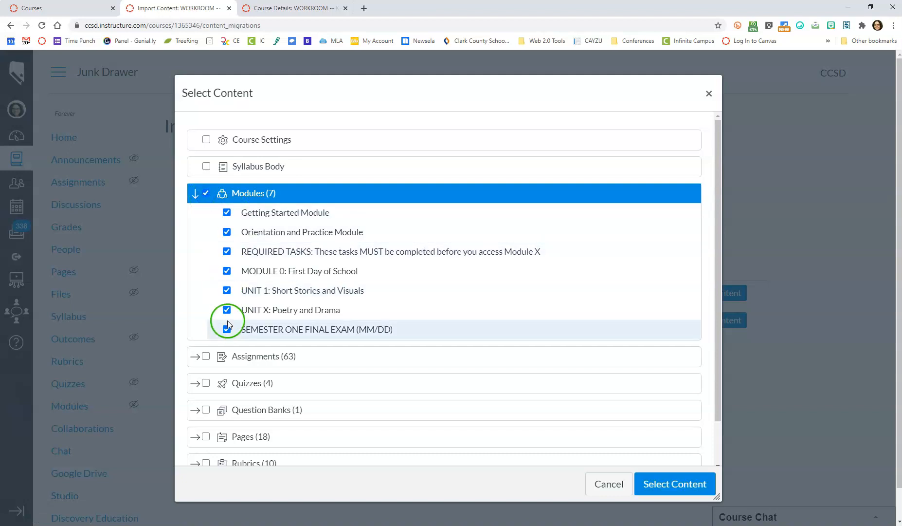
{"action": "left_click", "coordinate": [207, 194]}
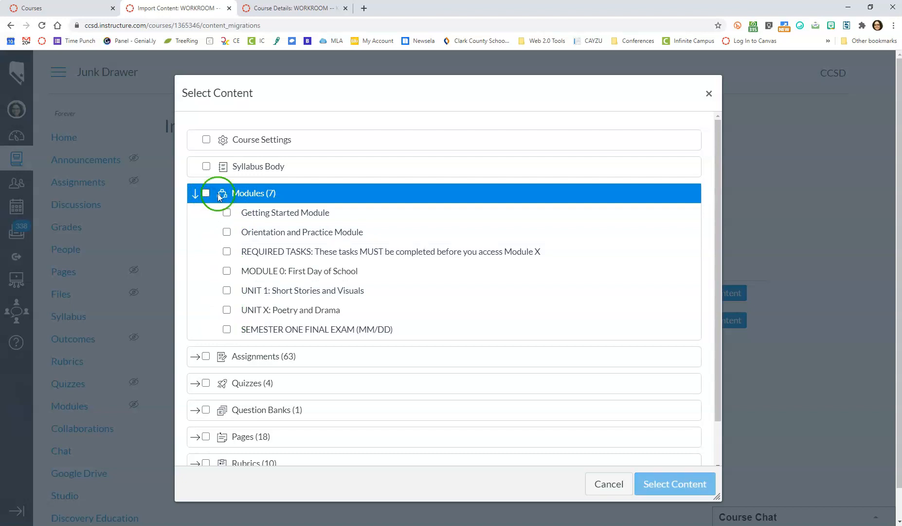
Select the Getting Started, Orientation and Practice, UNIT 1: Short Stories and Visuals, UNIT X: Poetry and Drama, and SEMESTER ONE FINAL EXAM modules for import.
{"action": "left_click", "coordinate": [227, 213]}
{"action": "left_click", "coordinate": [227, 232]}
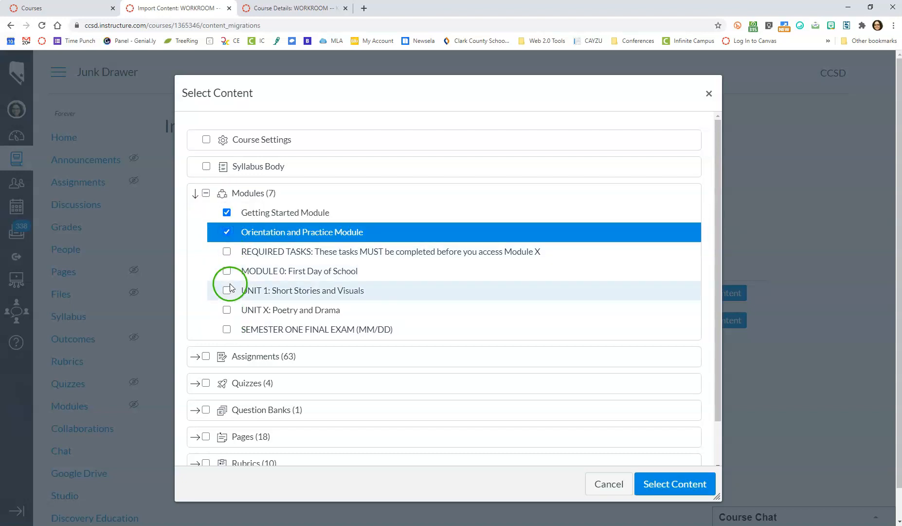
{"action": "left_click", "coordinate": [226, 290]}
{"action": "left_click", "coordinate": [227, 309]}
{"action": "left_click", "coordinate": [227, 330]}
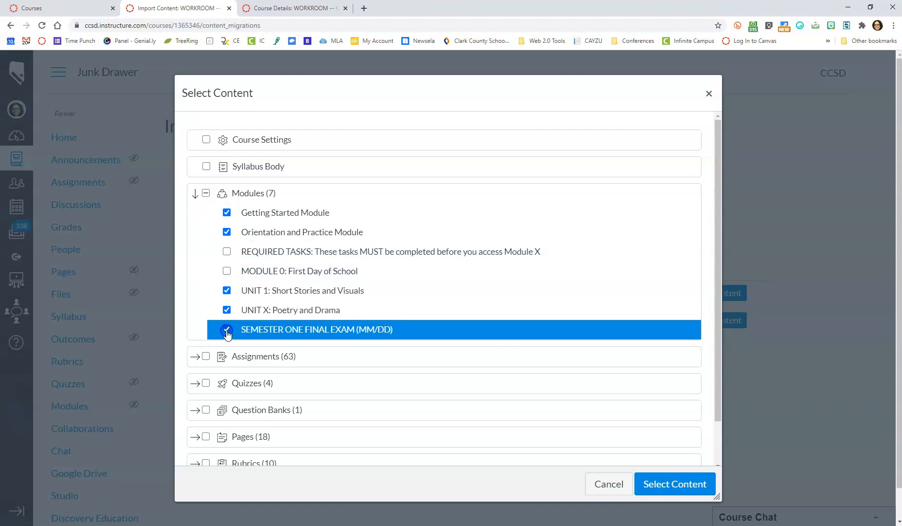
Select all of the source course's modules for the copy and submit the content selection to run the import.
{"action": "left_click", "coordinate": [206, 194]}
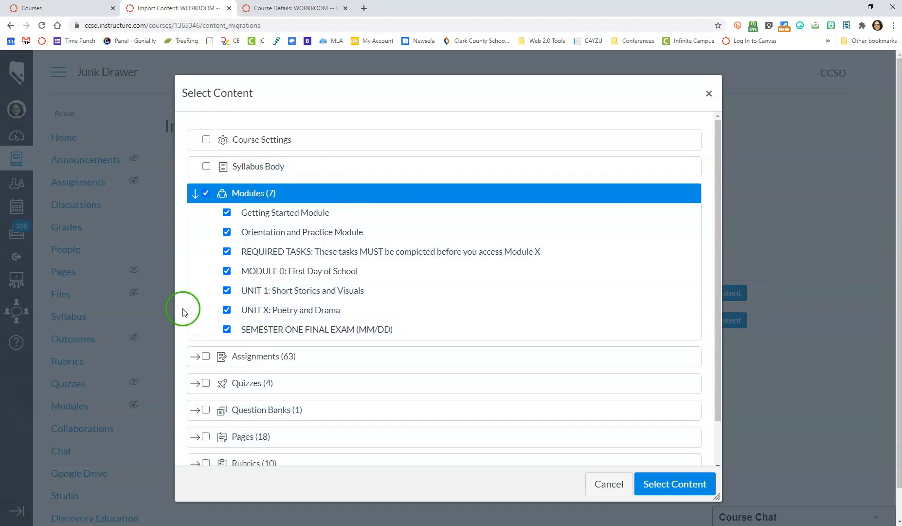
{"action": "left_click", "coordinate": [596, 488]}
{"action": "left_click", "coordinate": [679, 486]}
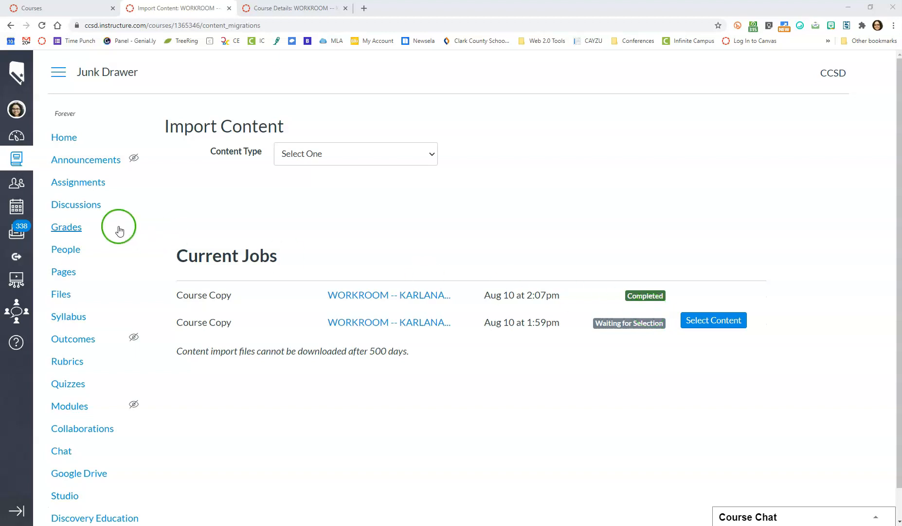
Go to the Junk Drawer course's modules and collapse the Getting Started, Orientation and Practice, and REQUIRED TASKS modules.
{"action": "left_click", "coordinate": [61, 409]}
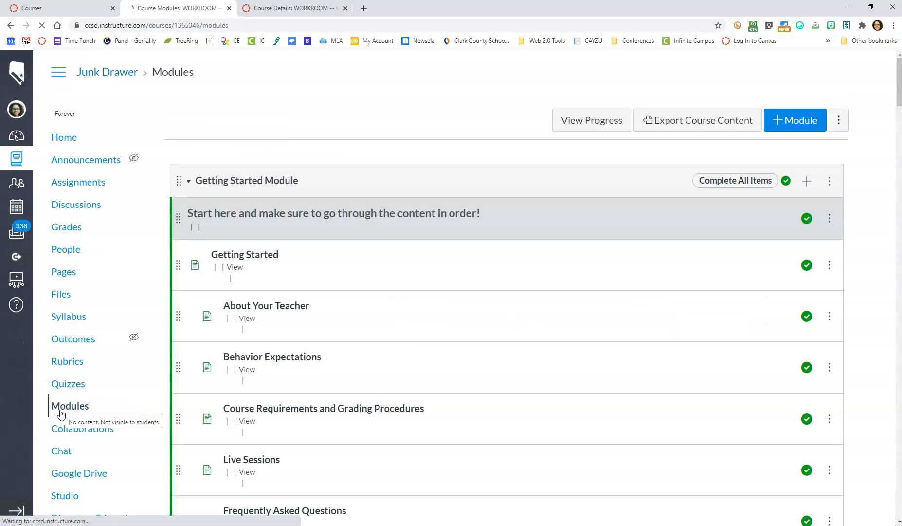
{"action": "left_click", "coordinate": [189, 181]}
{"action": "left_click", "coordinate": [188, 244]}
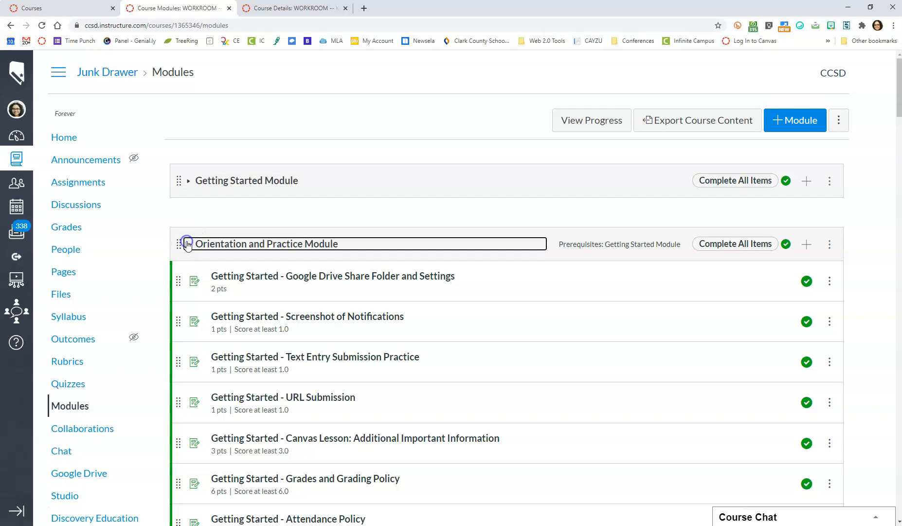
{"action": "left_click", "coordinate": [187, 309]}
{"action": "scroll", "coordinate": [186, 311], "scroll_direction": "down", "scroll_amount": 1}
{"action": "left_click", "coordinate": [183, 276]}
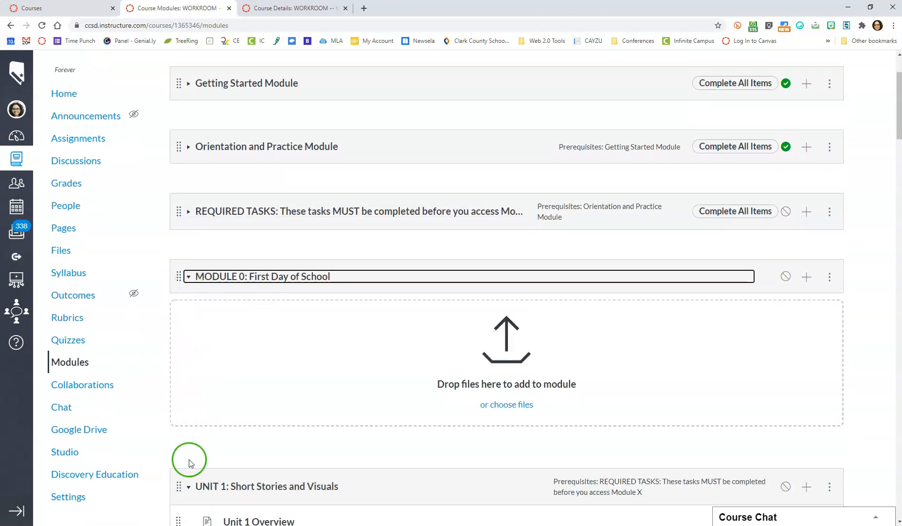
Collapse the UNIT 1: Short Stories and Visuals and UNIT X: Poetry and Drama modules and review the module list.
{"action": "left_click", "coordinate": [188, 486]}
{"action": "scroll", "coordinate": [180, 438], "scroll_direction": "down", "scroll_amount": 3}
{"action": "scroll", "coordinate": [175, 419], "scroll_direction": "down", "scroll_amount": 1}
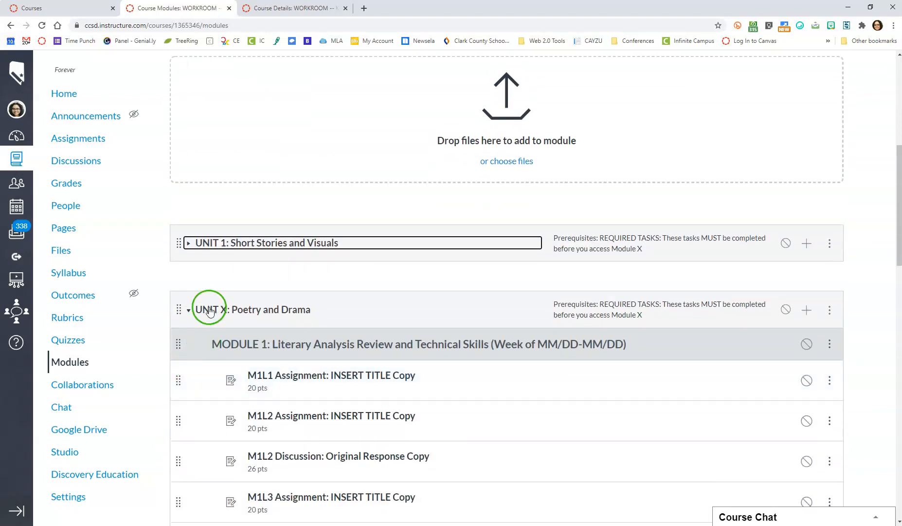
{"action": "left_click", "coordinate": [187, 308]}
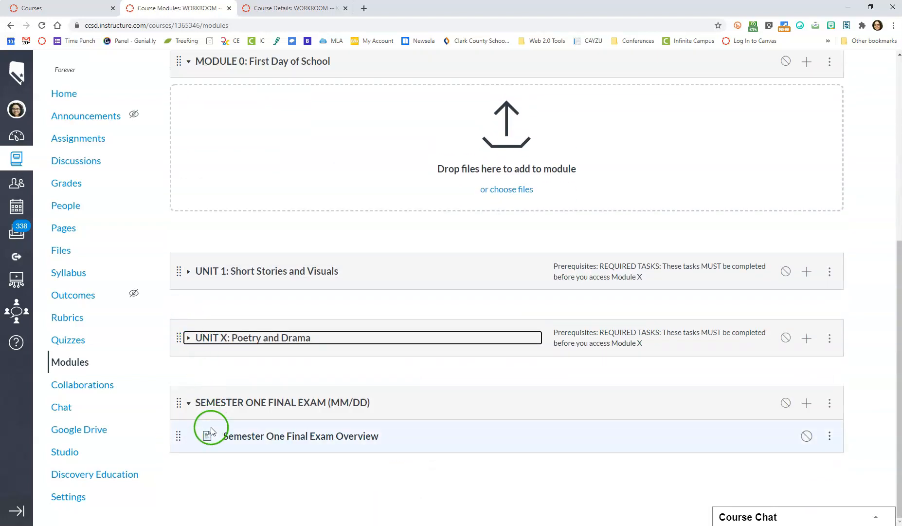
{"action": "scroll", "coordinate": [556, 401], "scroll_direction": "up", "scroll_amount": 5}
{"action": "scroll", "coordinate": [556, 398], "scroll_direction": "up", "scroll_amount": 2}
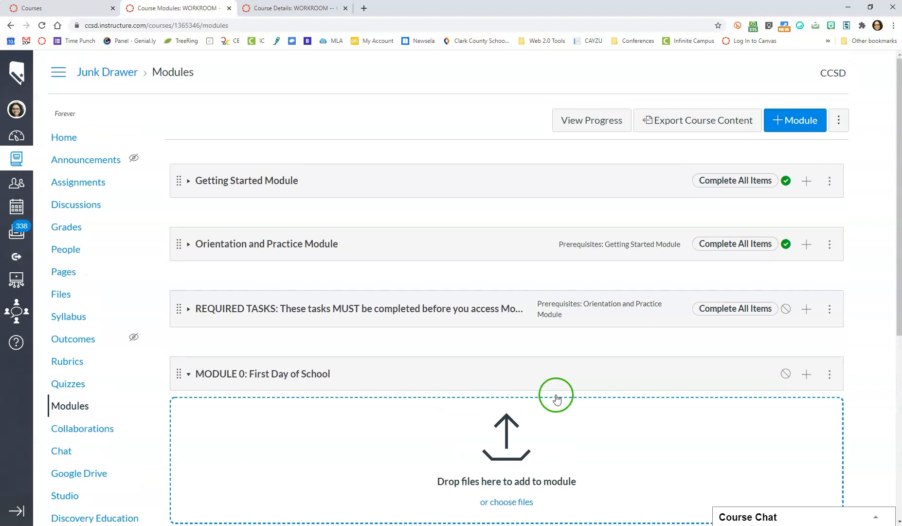